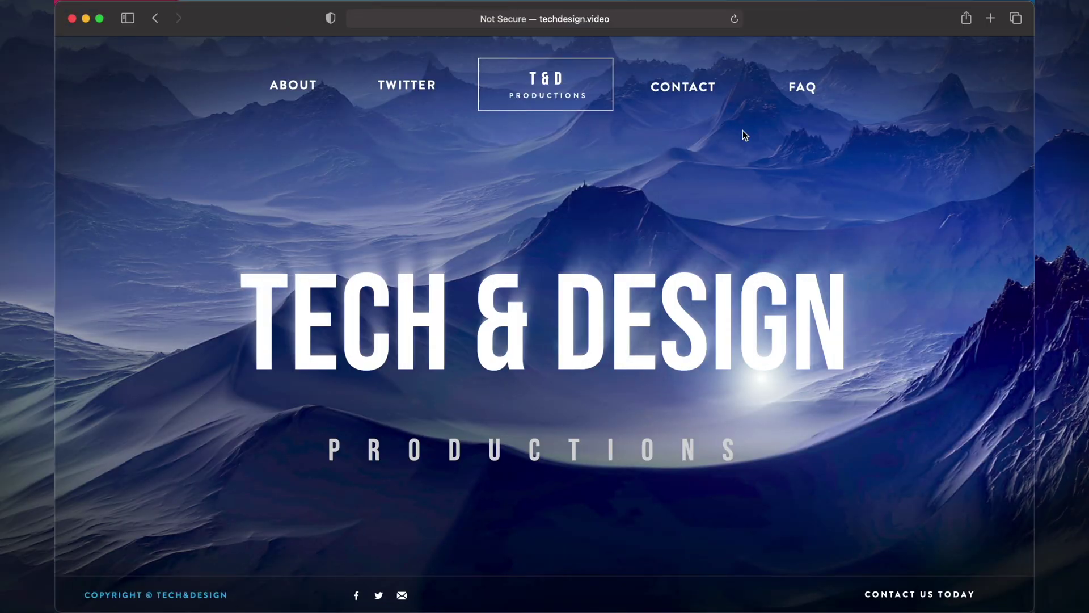
Reveal the macOS menu bar at the top of the screen over Safari.
mouse_move(185, 4)
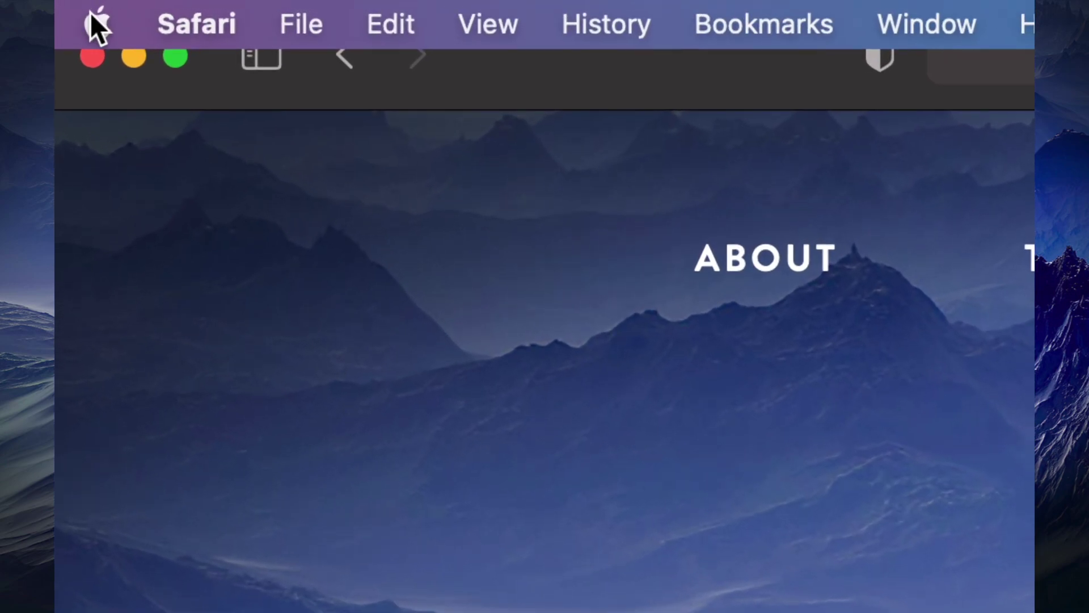
Launch the App Store from the Apple menu and move its window lower on screen.
left_click(91, 14)
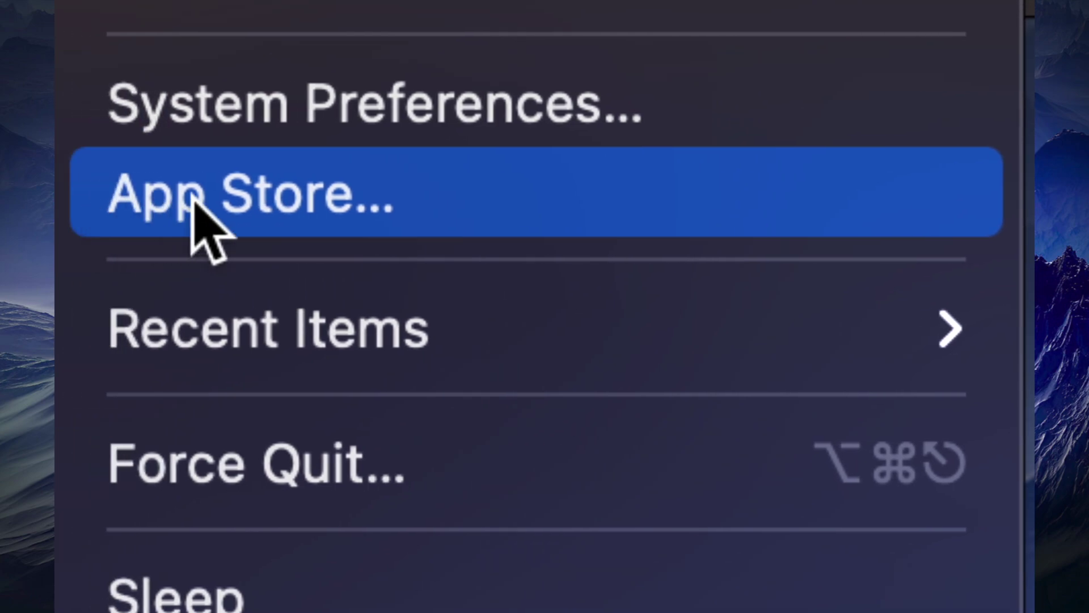
left_click(196, 211)
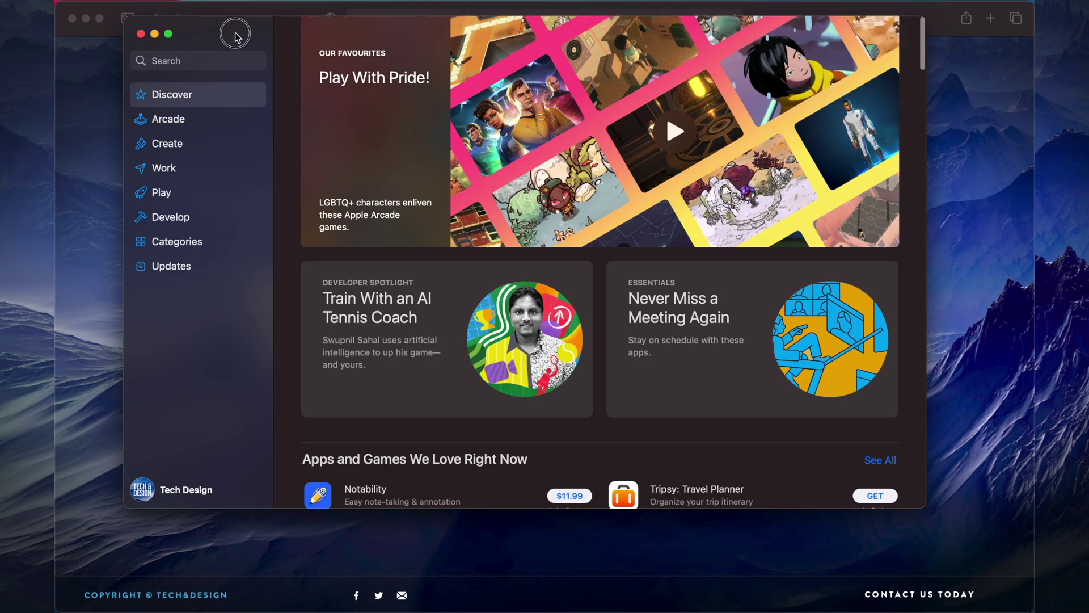
left_click_drag(235, 33, 240, 67)
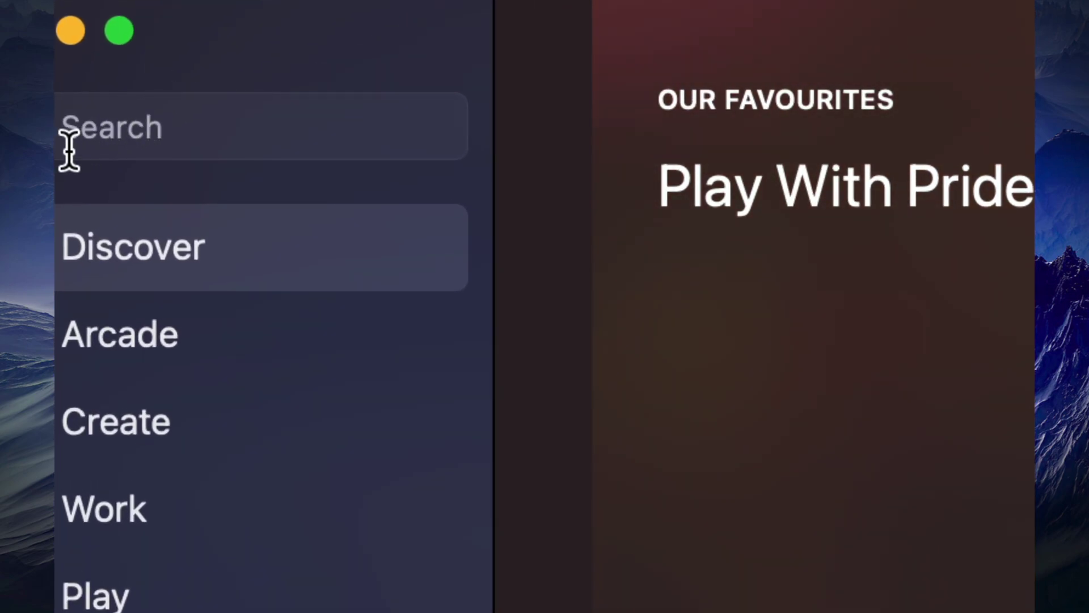
Search the store for 'final cut pro x' from the 'final' suggestion.
left_click(186, 131)
type("final")
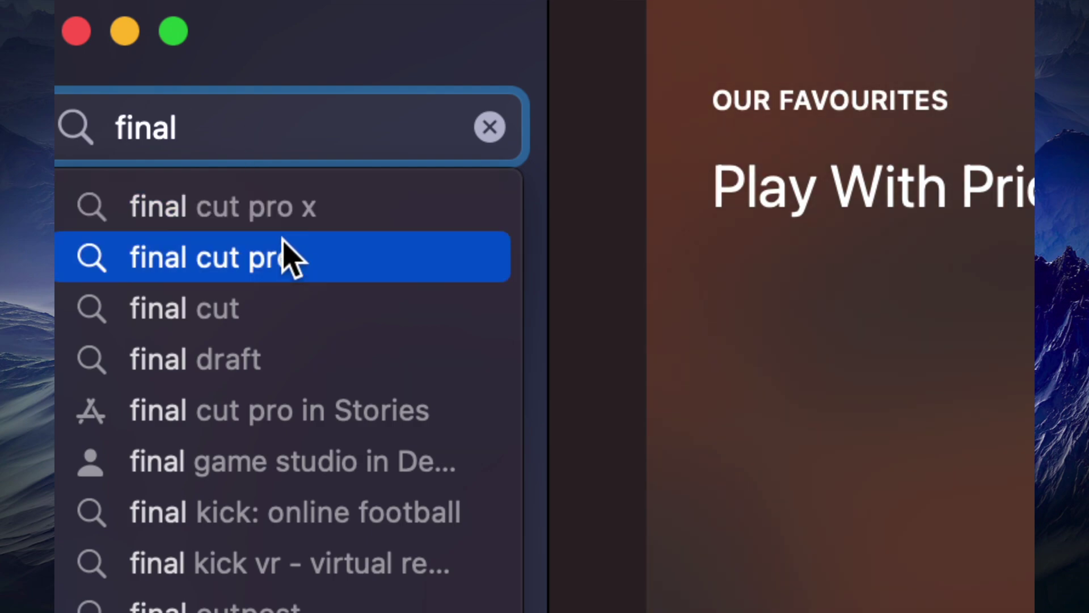
left_click(280, 219)
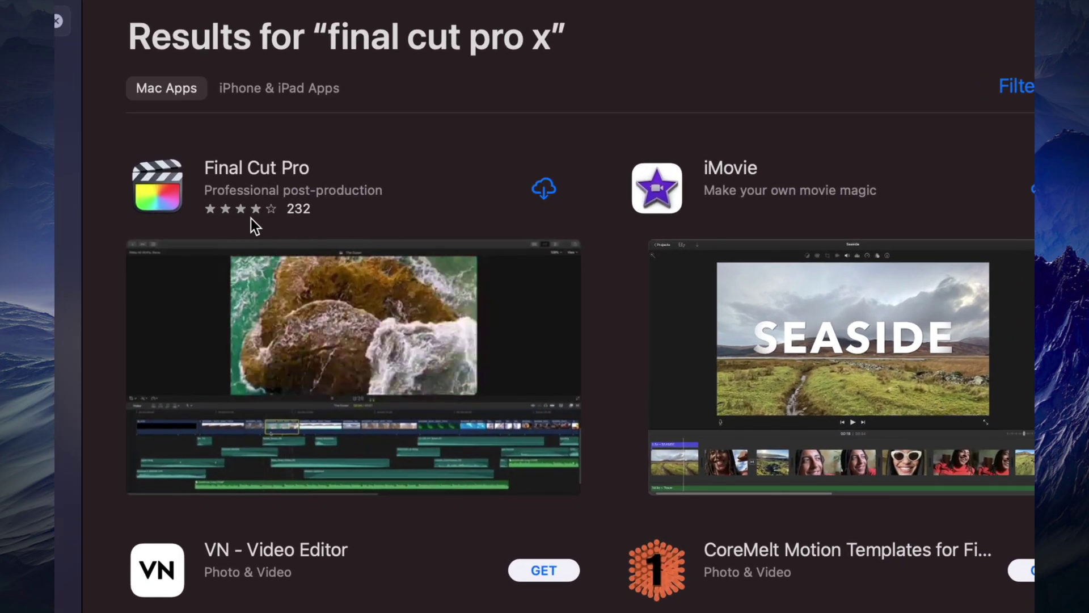
Open the Final Cut Pro product page and scroll through its details.
left_click(272, 170)
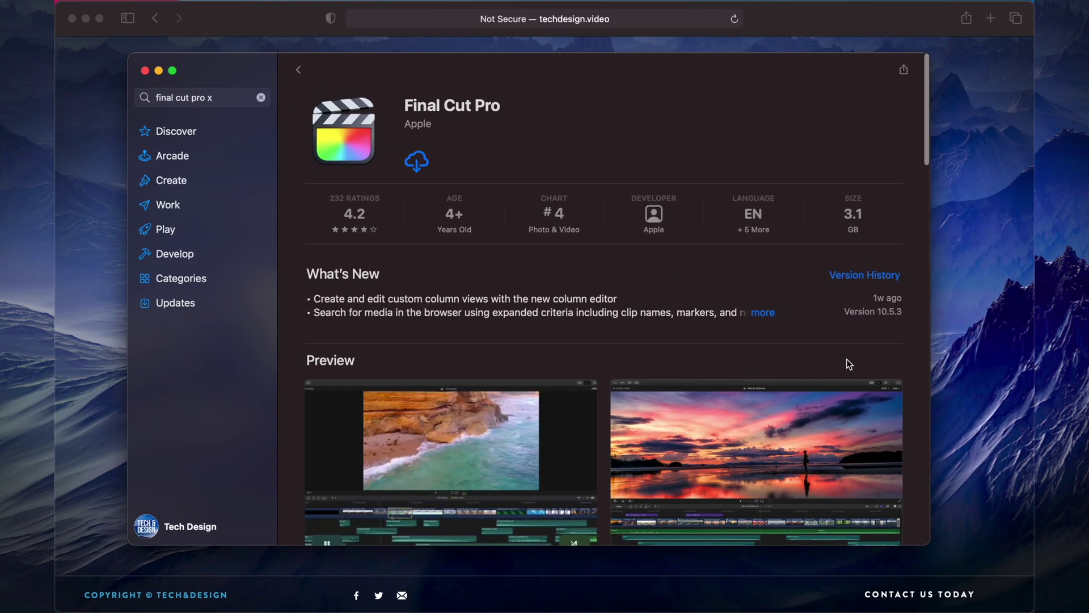
scroll(849, 364, "down", 15)
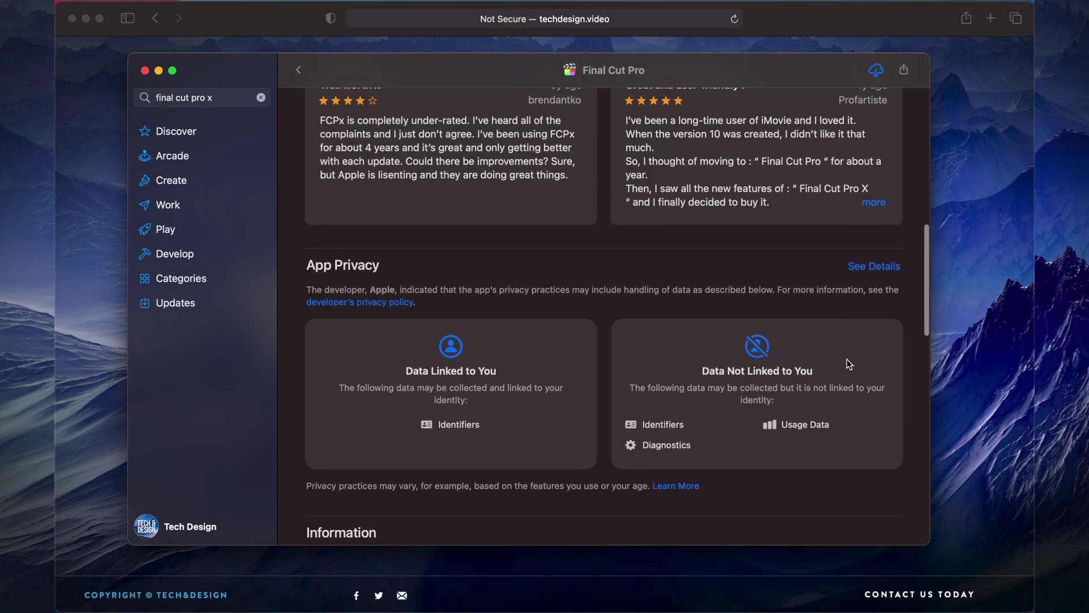
scroll(847, 359, "up", 10)
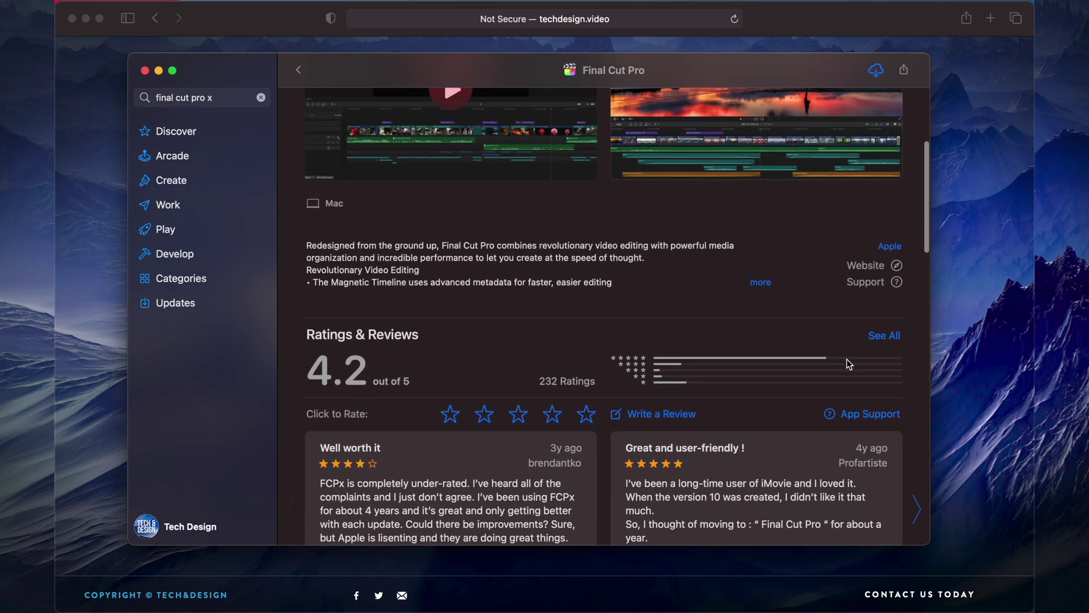
scroll(850, 364, "up", 5)
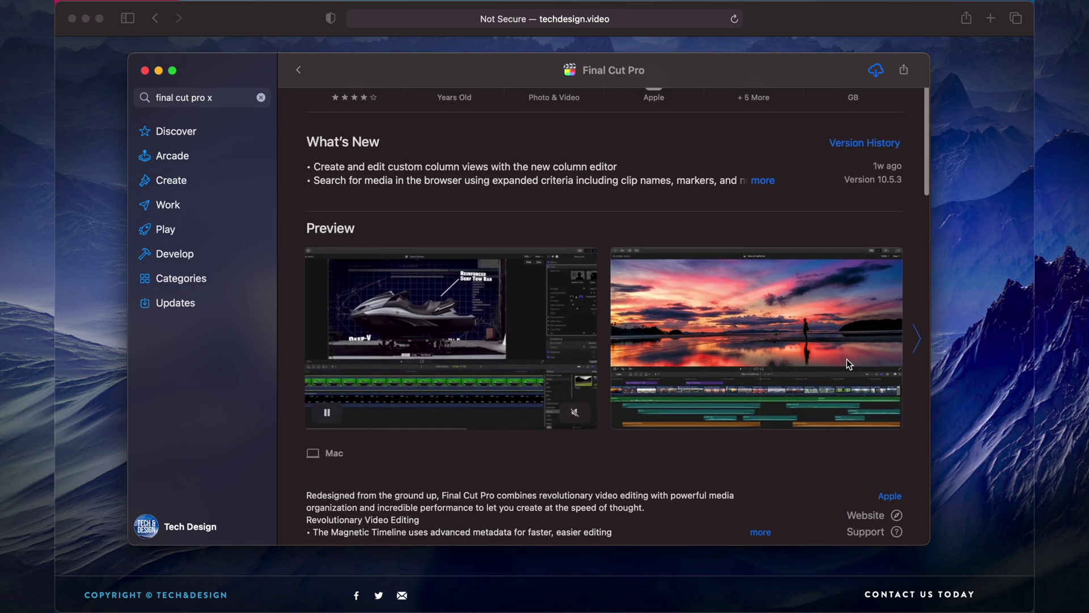
scroll(847, 360, "up", 3)
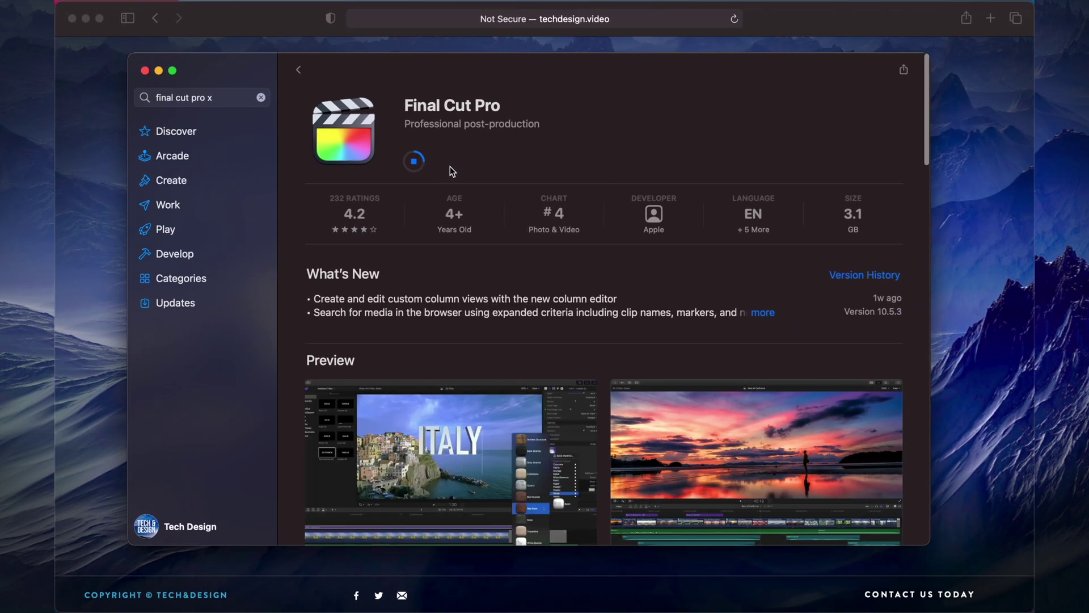
Return to the 'final cut pro x' results, then search the store for 'compressor'.
left_click(299, 71)
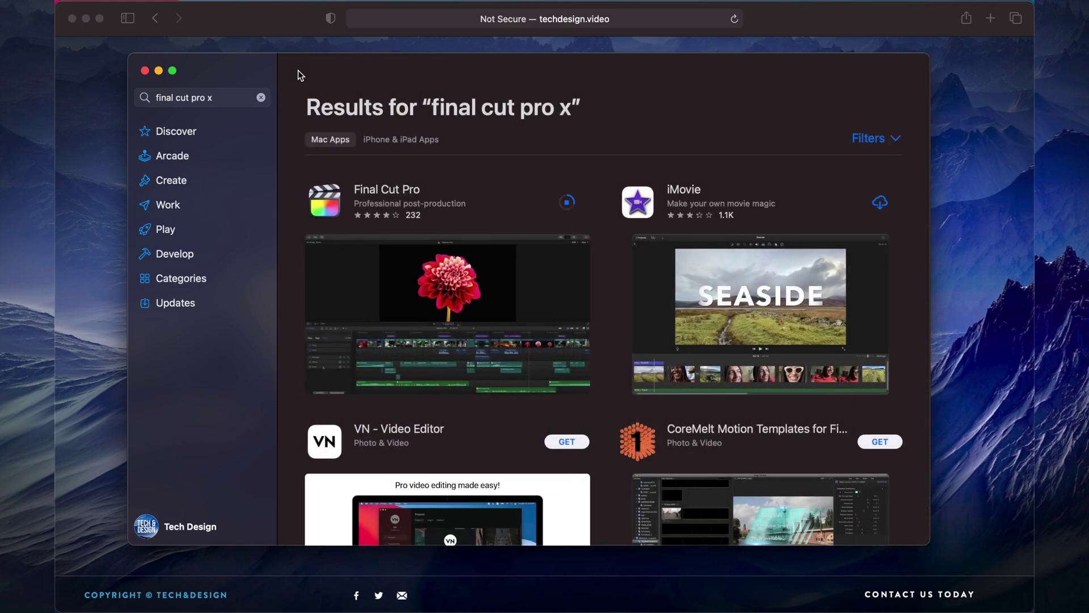
left_click(261, 98)
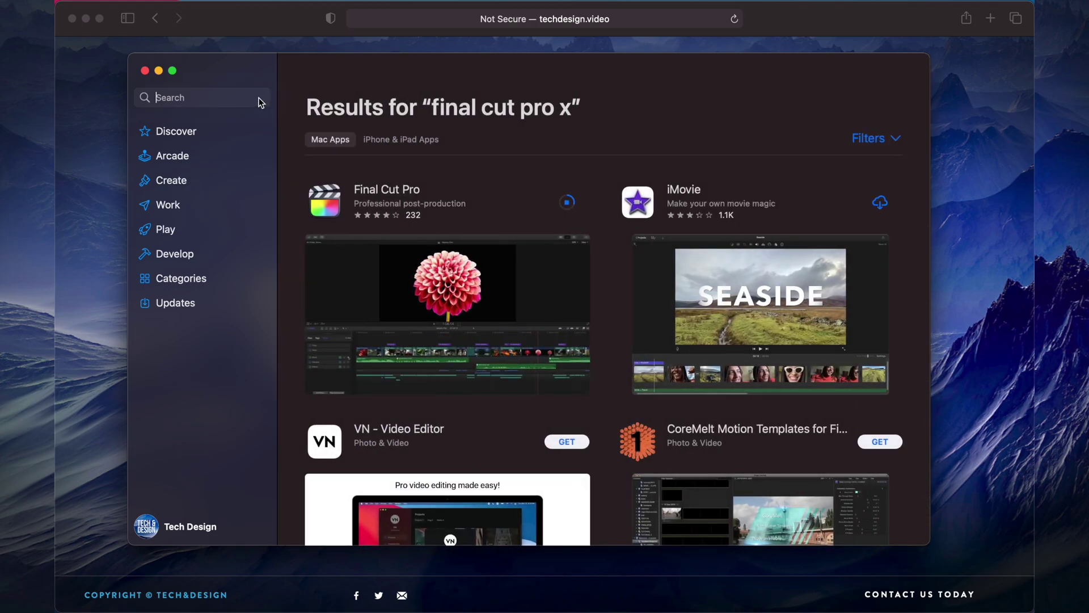
type("compressor")
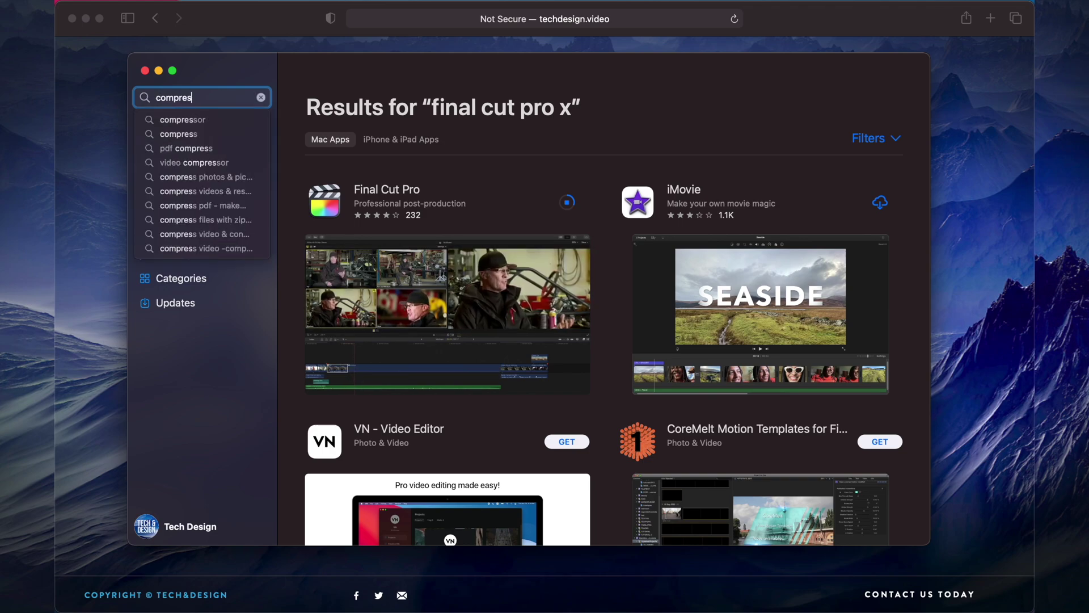
left_click(204, 120)
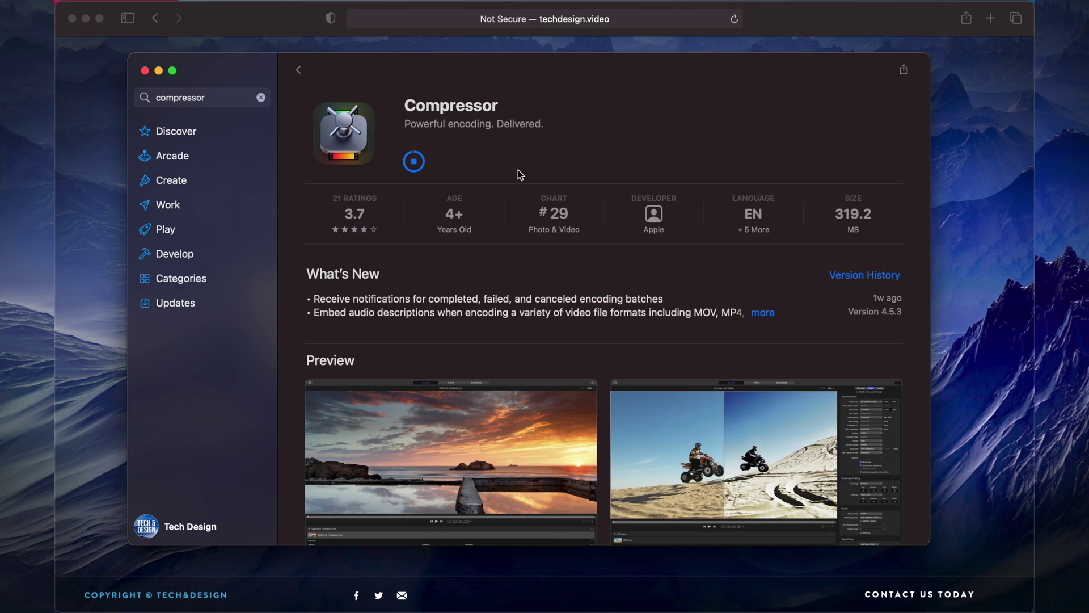
left_click(298, 71)
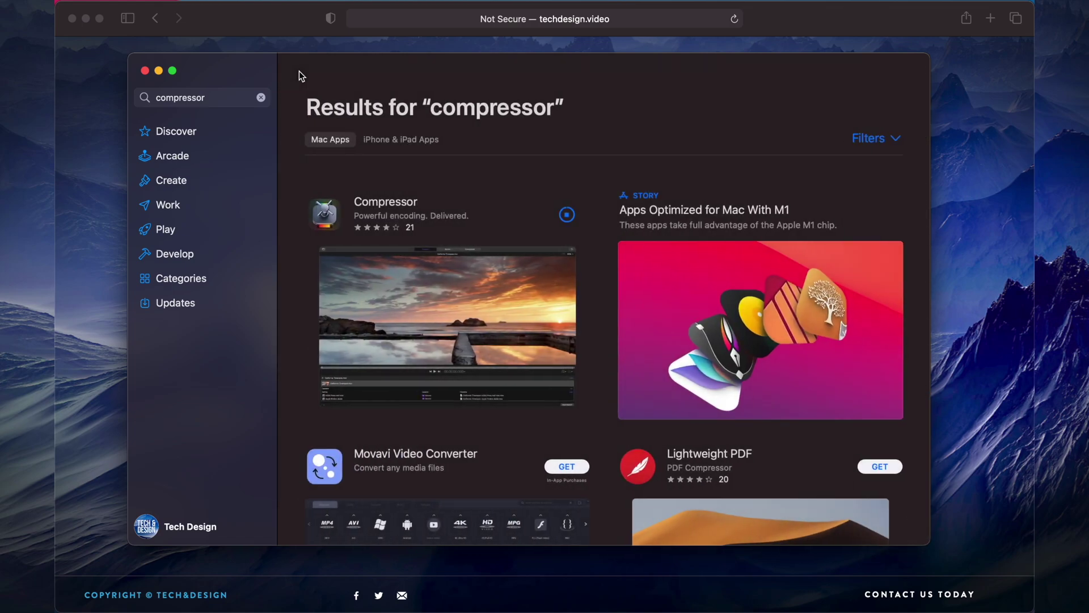
left_click(262, 98)
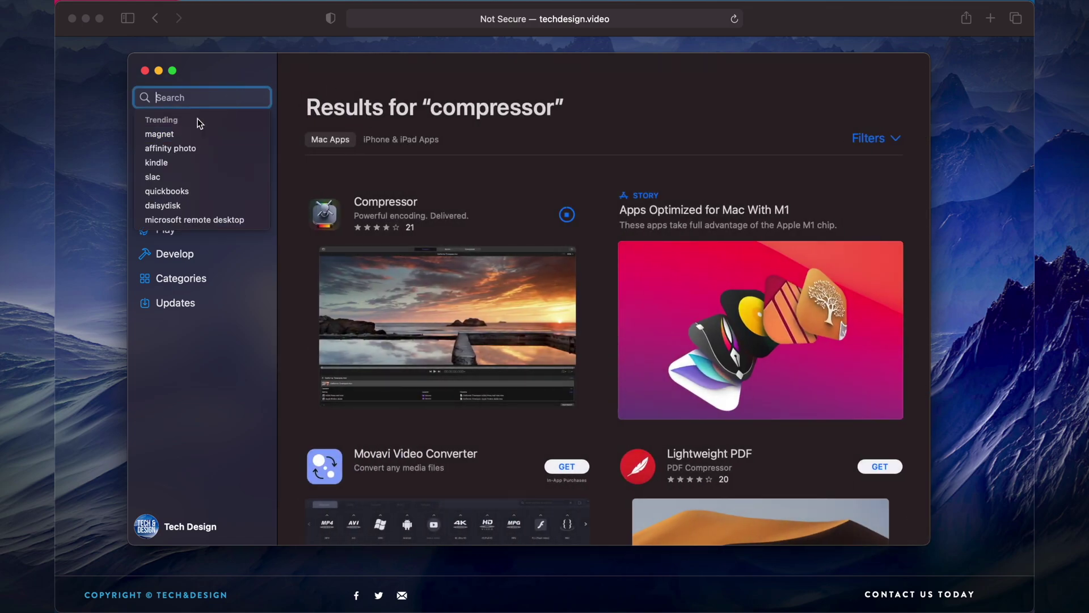
type("final cu")
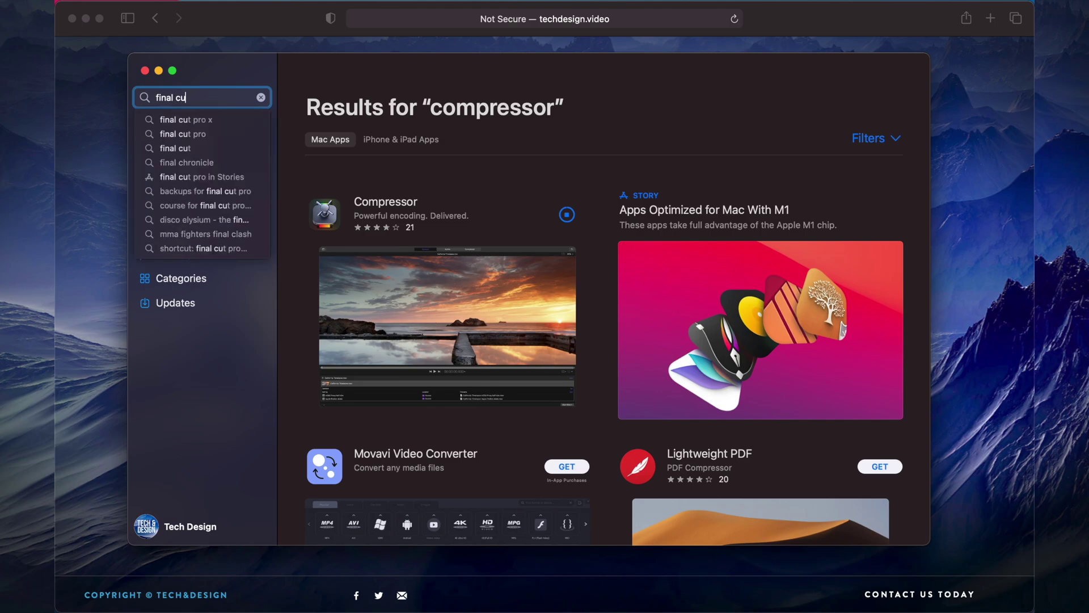
type("t pro")
key("Return")
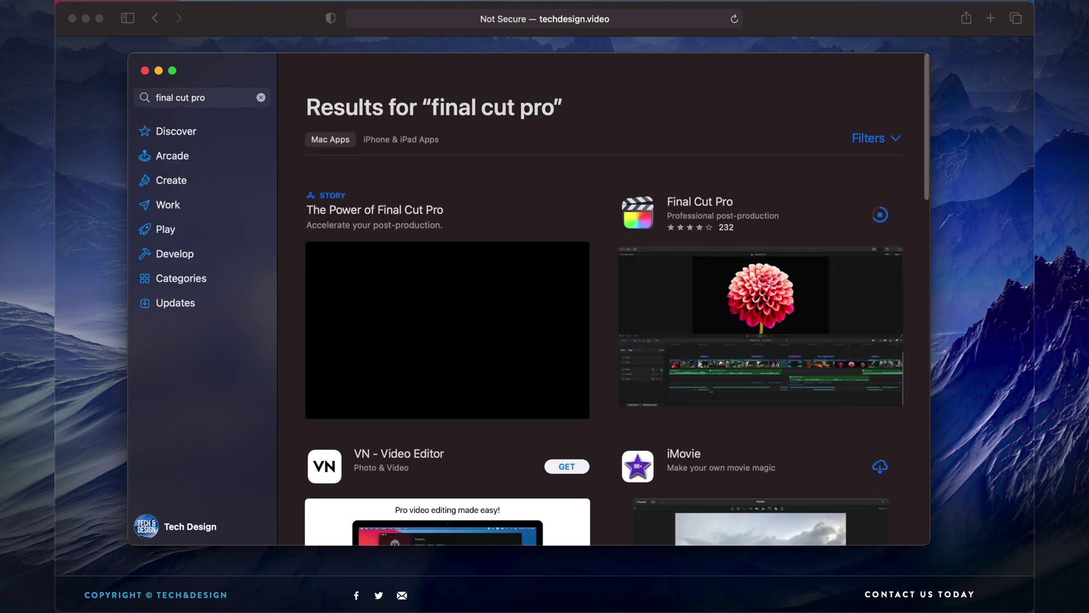
left_click(776, 213)
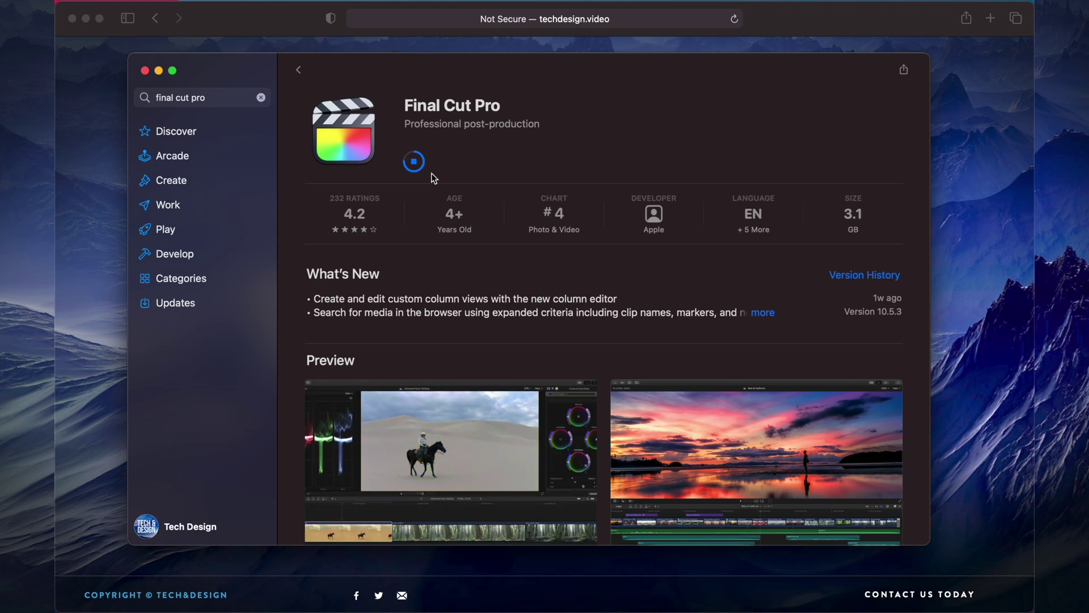
mouse_move(398, 610)
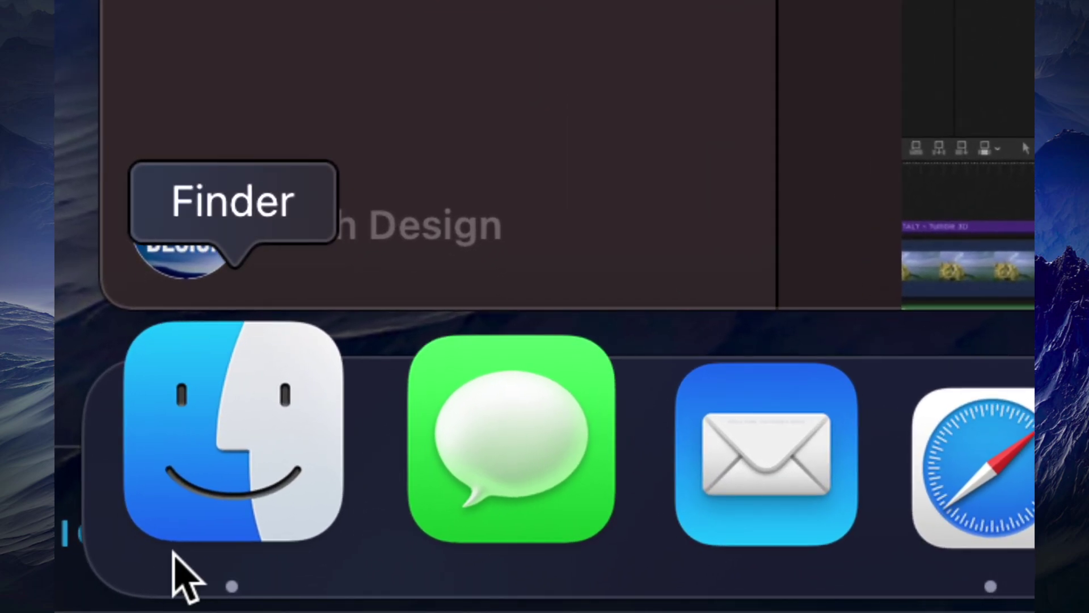
left_click(198, 515)
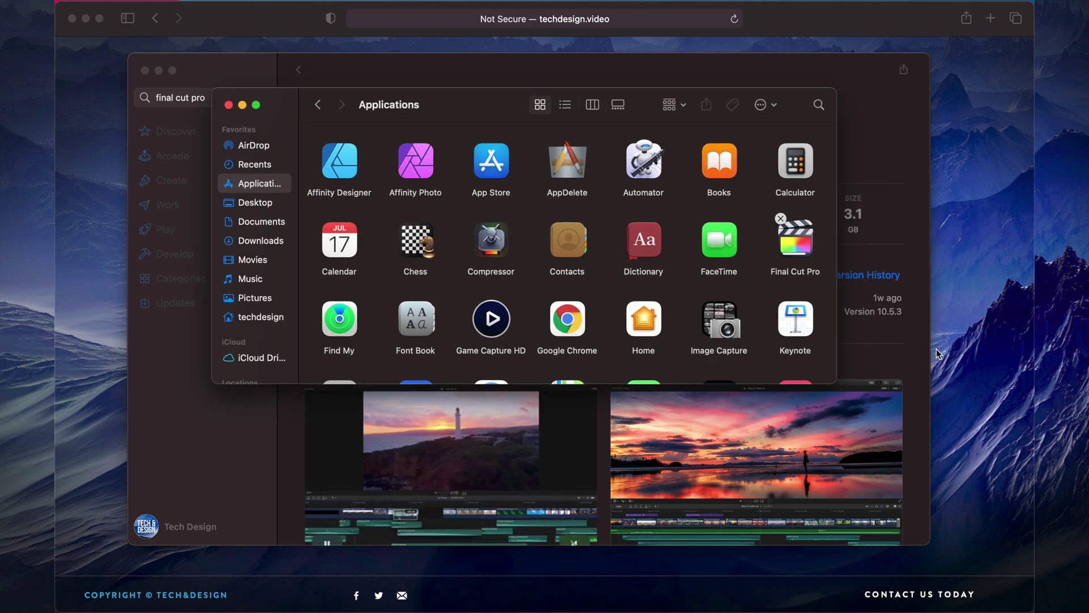
left_click_drag(836, 380, 924, 496)
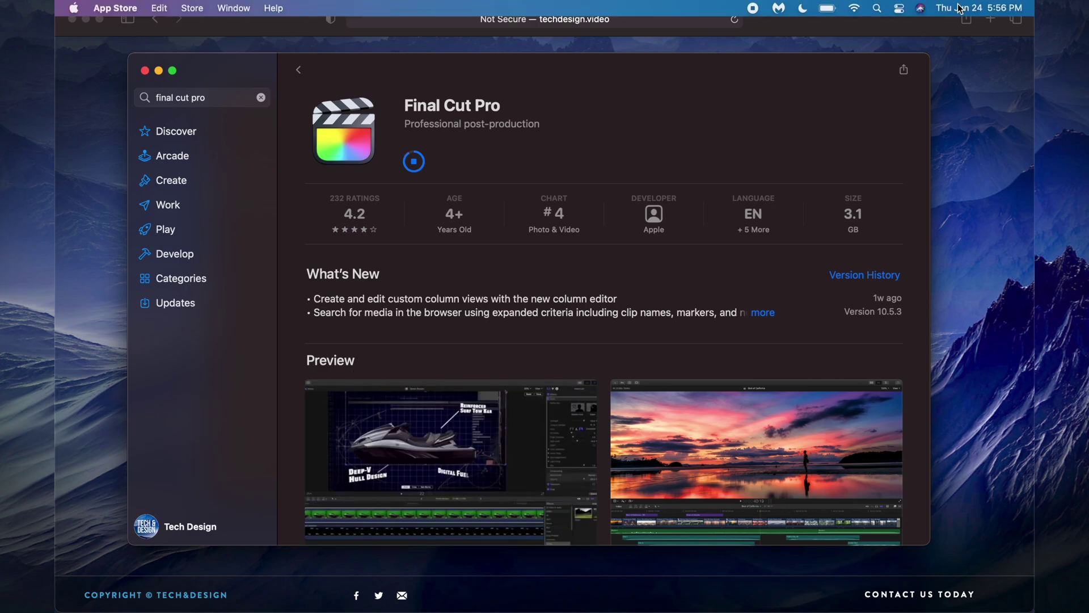
left_click(971, 12)
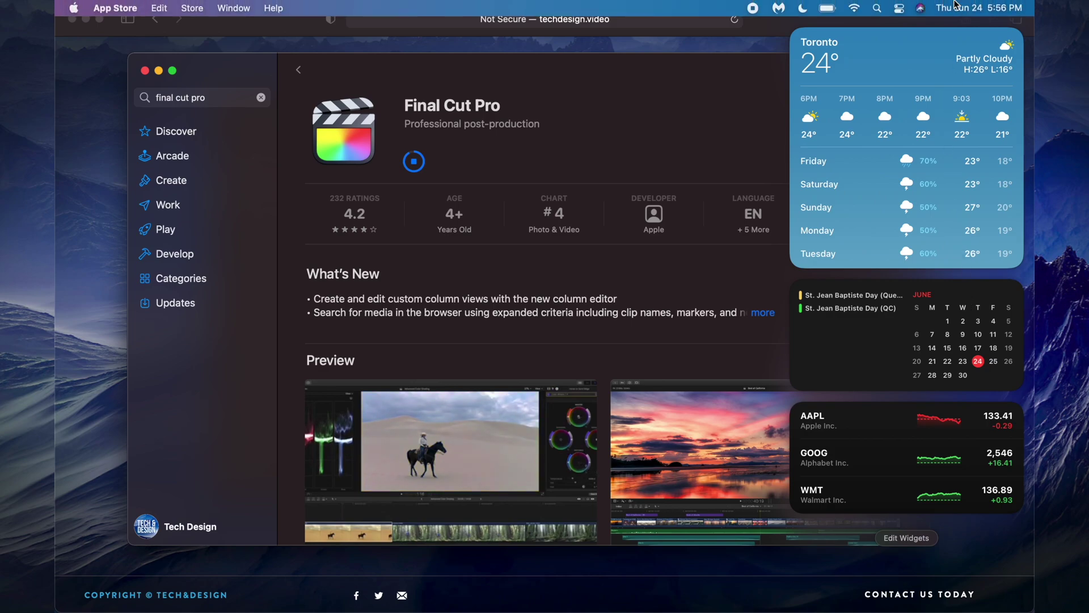
left_click(962, 7)
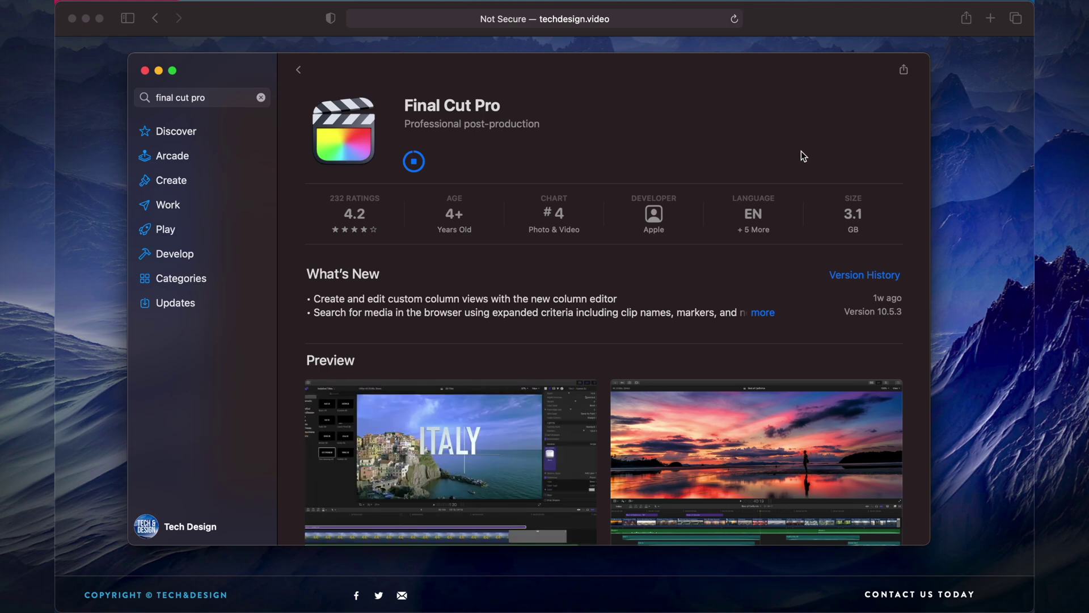
Drag Compressor from the Applications folder into the Dock, then bring the Final Cut Pro store page forward.
mouse_move(536, 610)
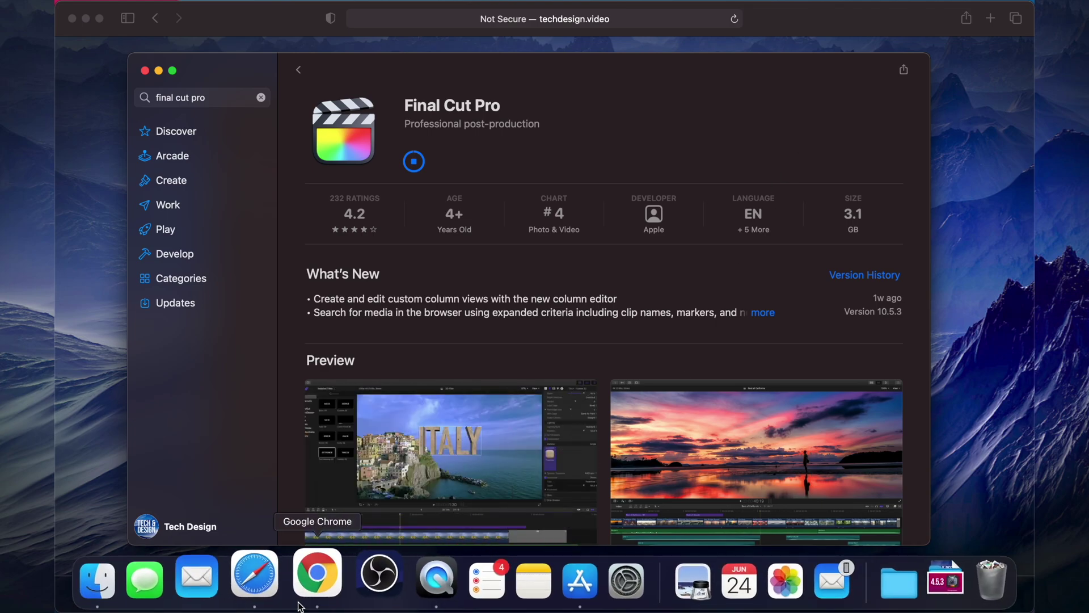
left_click(143, 586)
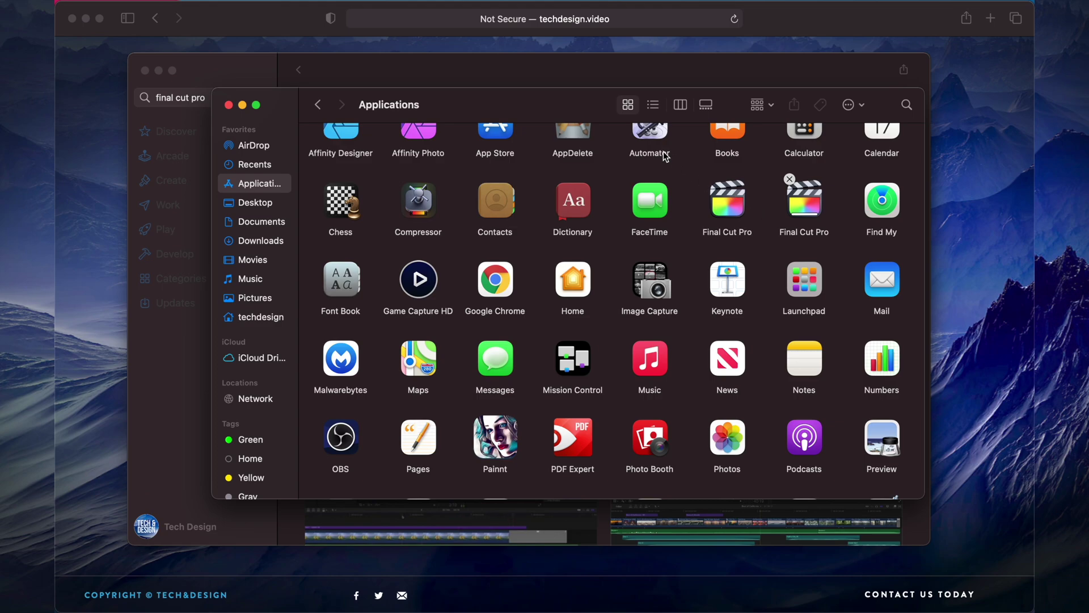
left_click_drag(564, 107, 493, 110)
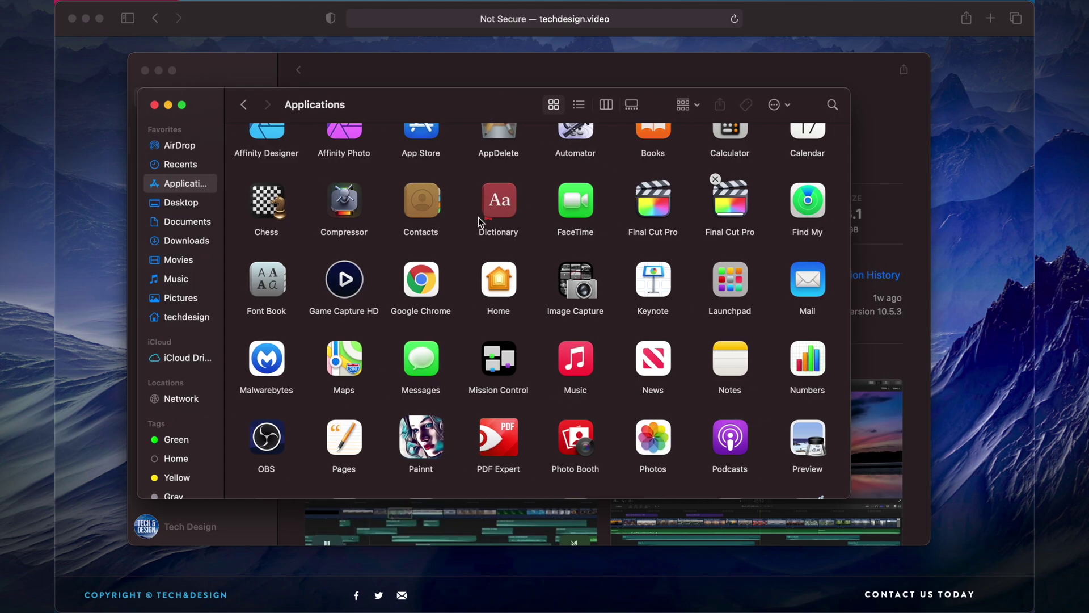
left_click_drag(354, 202, 438, 587)
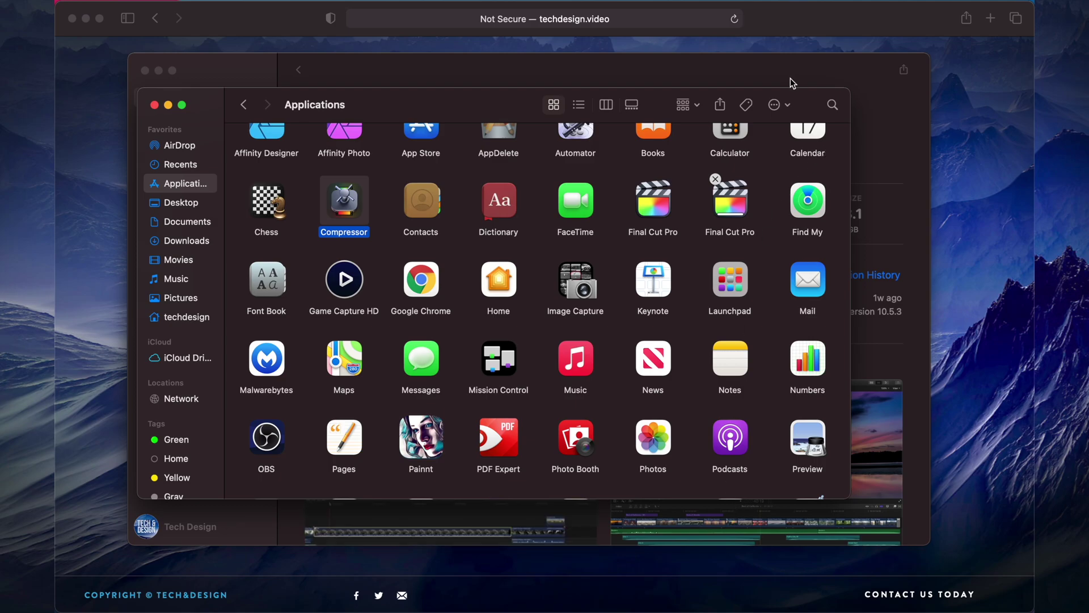
left_click(765, 71)
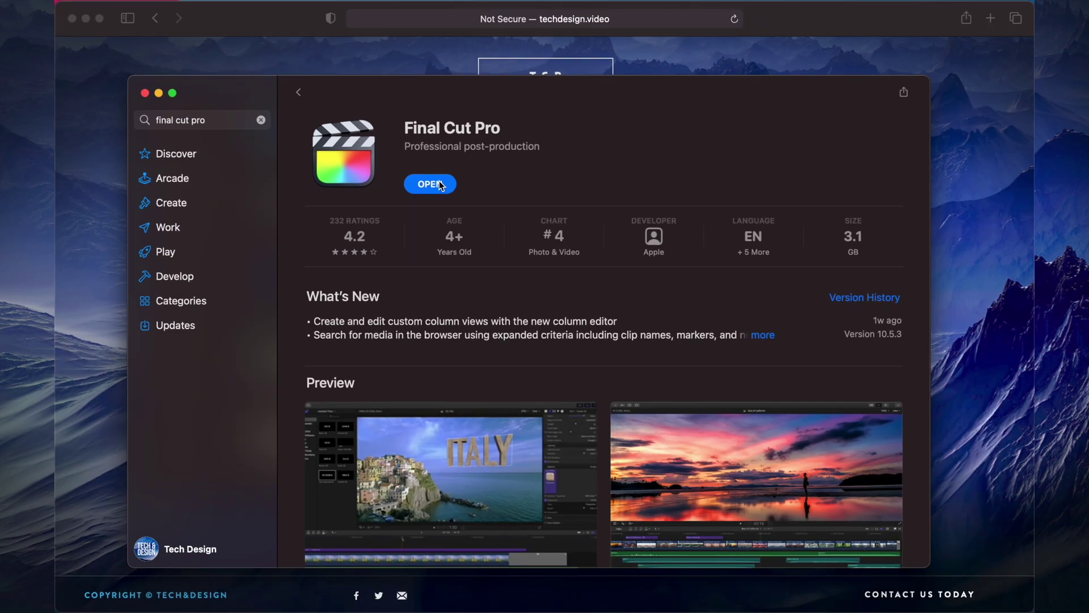
Launch the installed Final Cut Pro with OPEN on its App Store page.
left_click(489, 202)
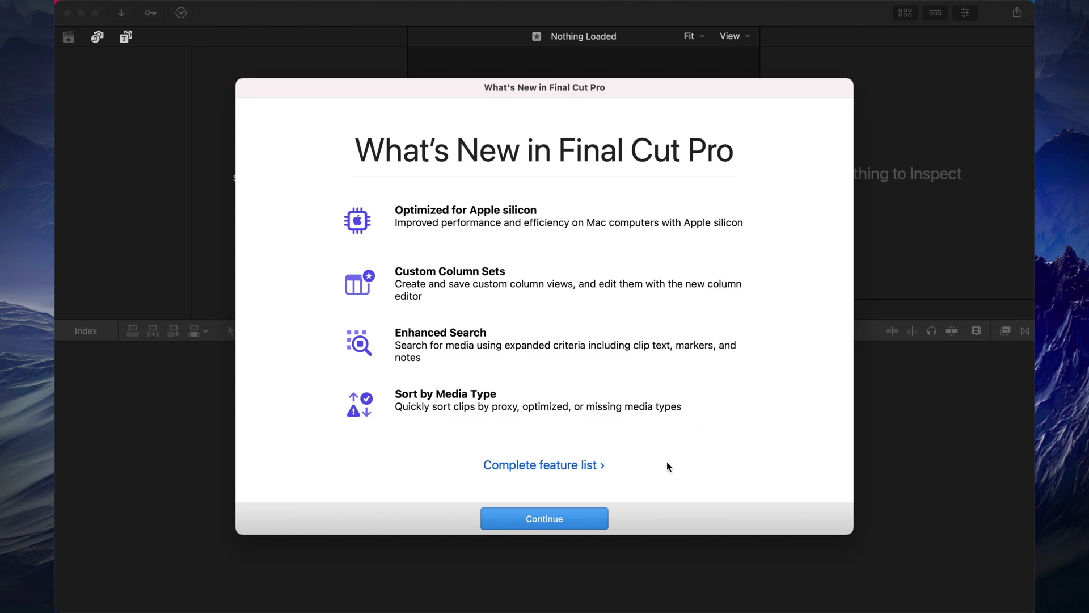
Dismiss the What's New overview and browse the Final Cut Pro menu.
left_click(546, 523)
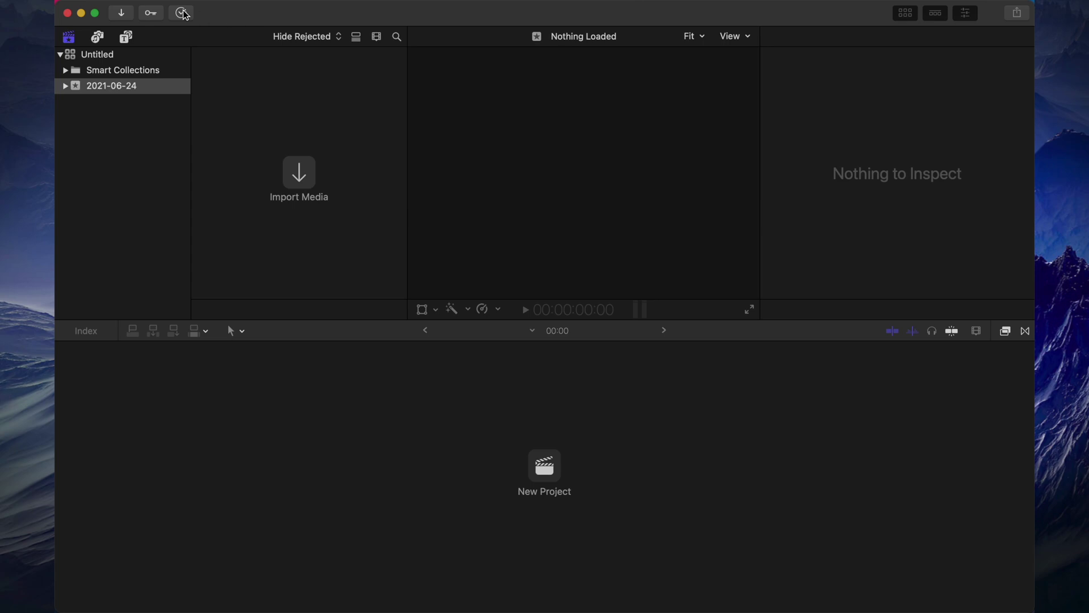
mouse_move(95, 3)
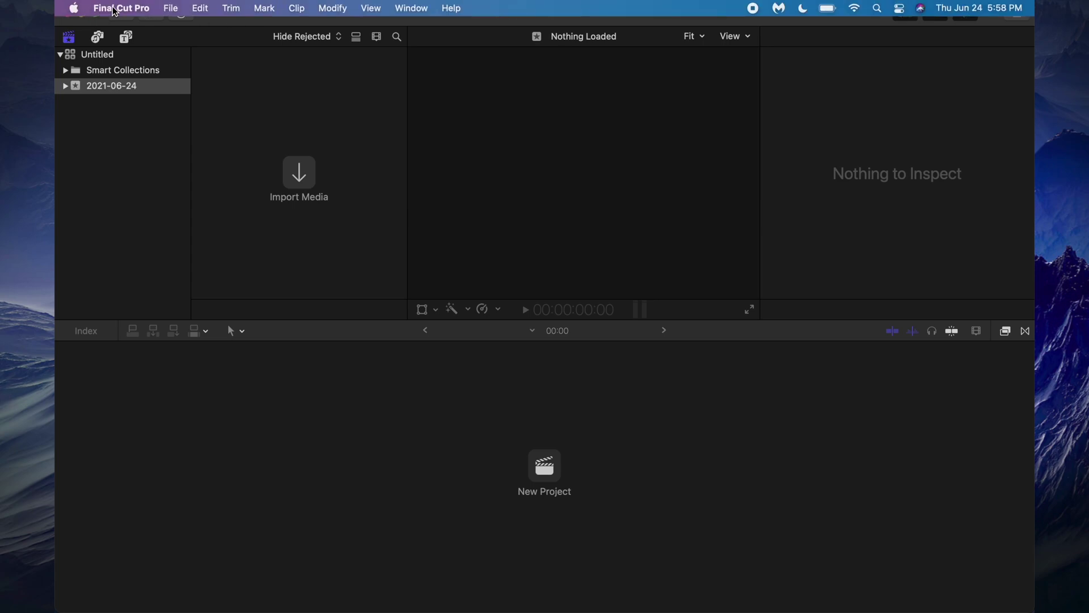
left_click(115, 9)
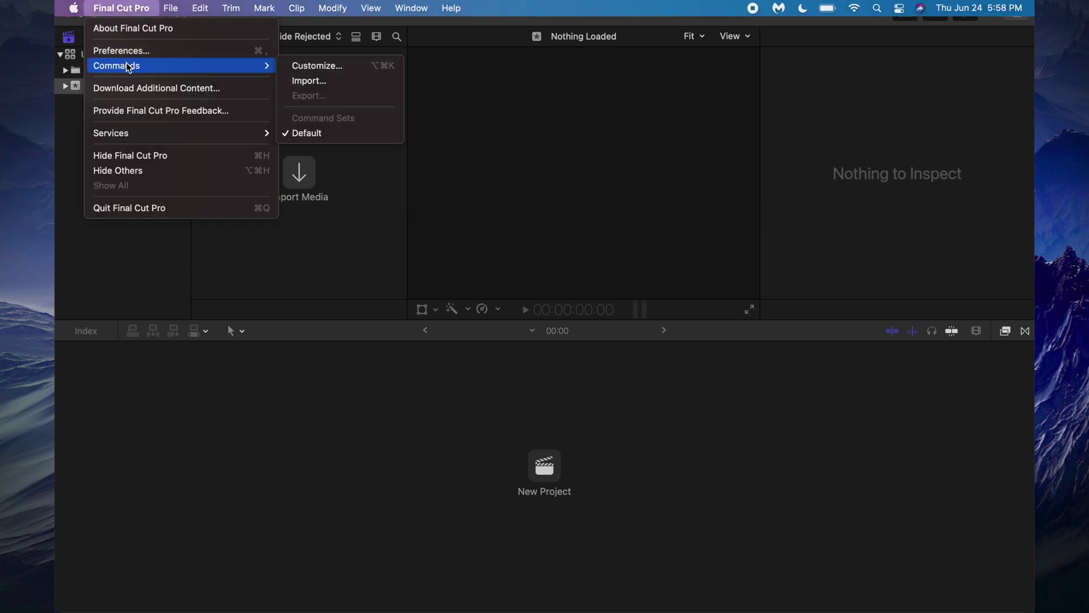
left_click(152, 159)
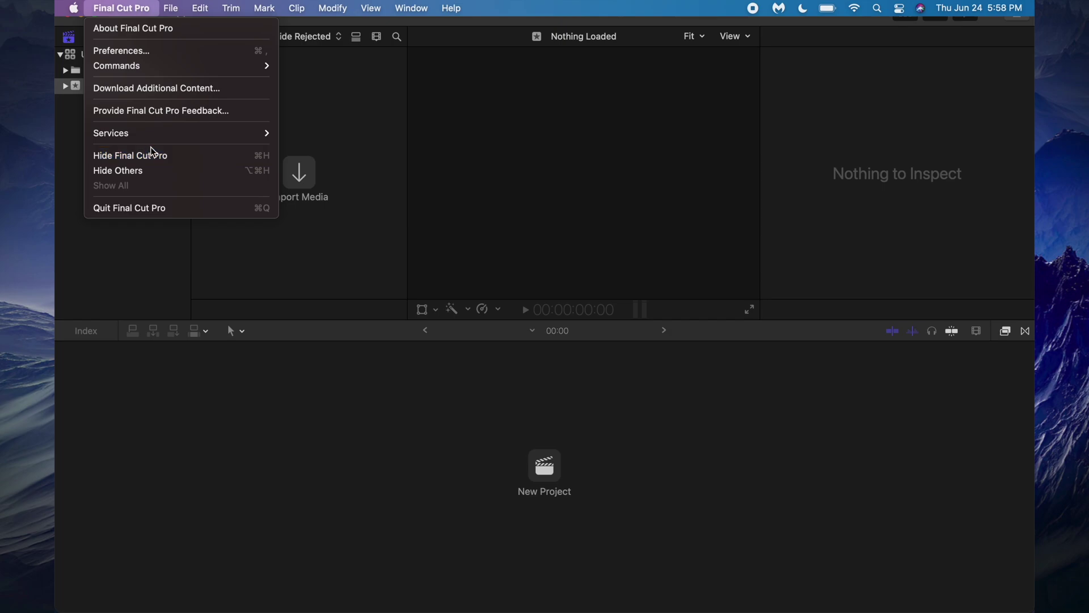
Reopen the App Store from the Apple menu, then bring the Untitled library back to front.
left_click(140, 244)
left_click(74, 8)
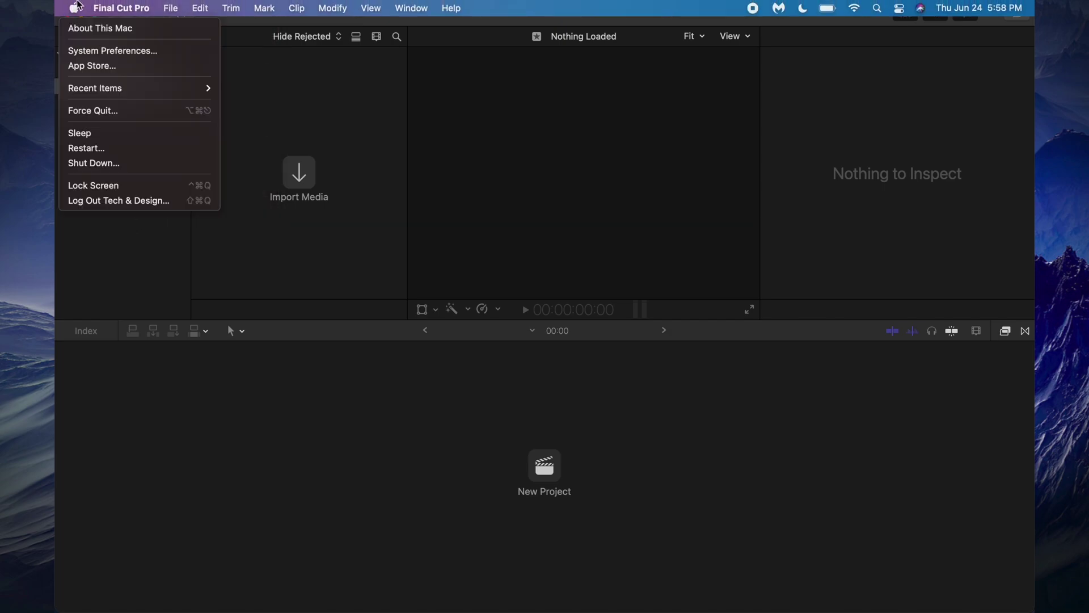
left_click(142, 66)
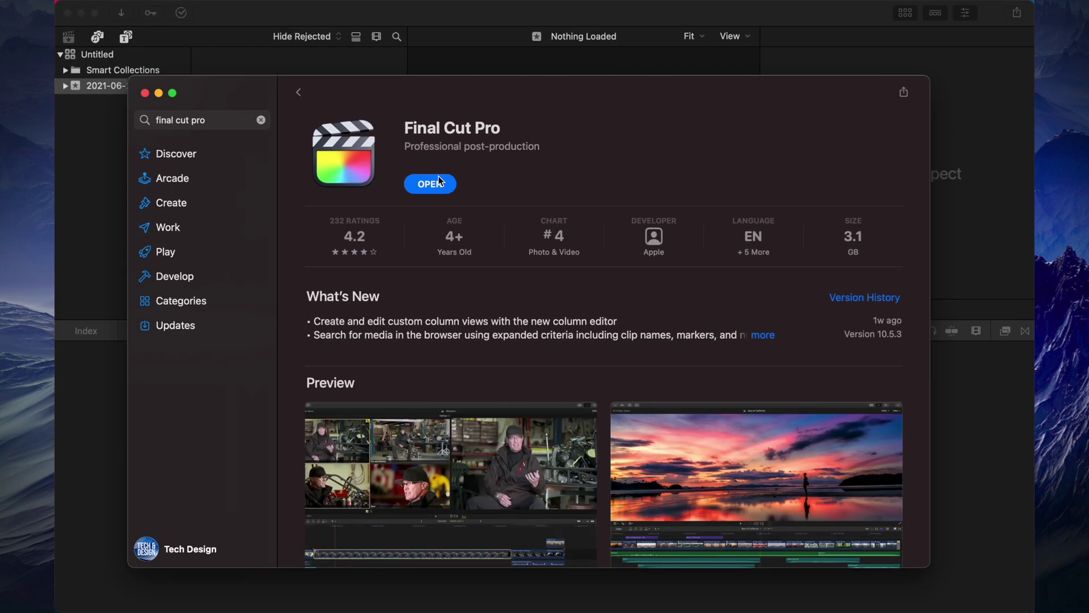
left_click(117, 174)
mouse_move(488, 610)
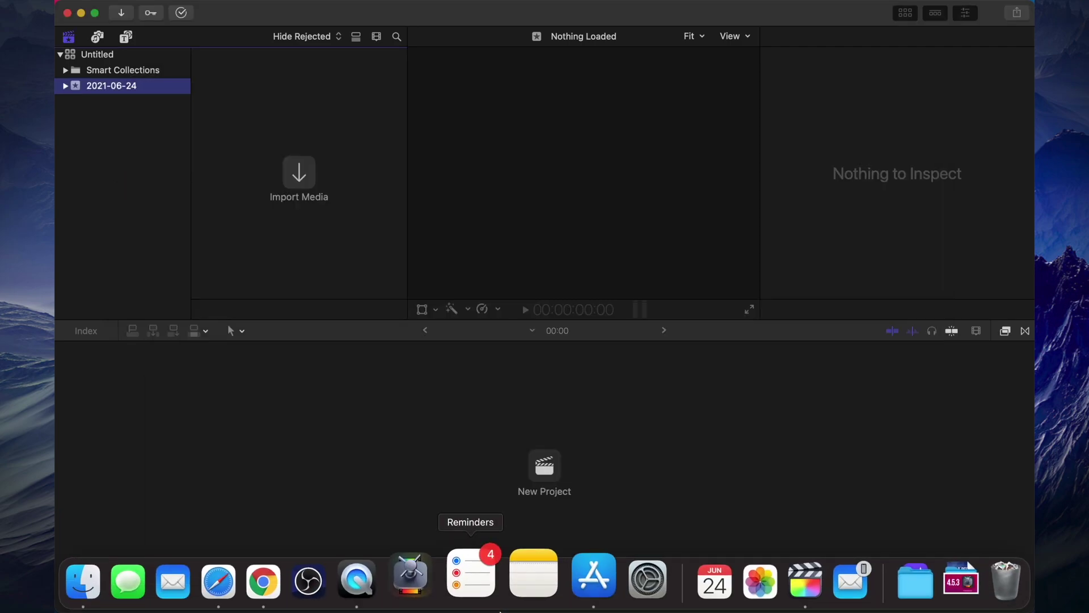